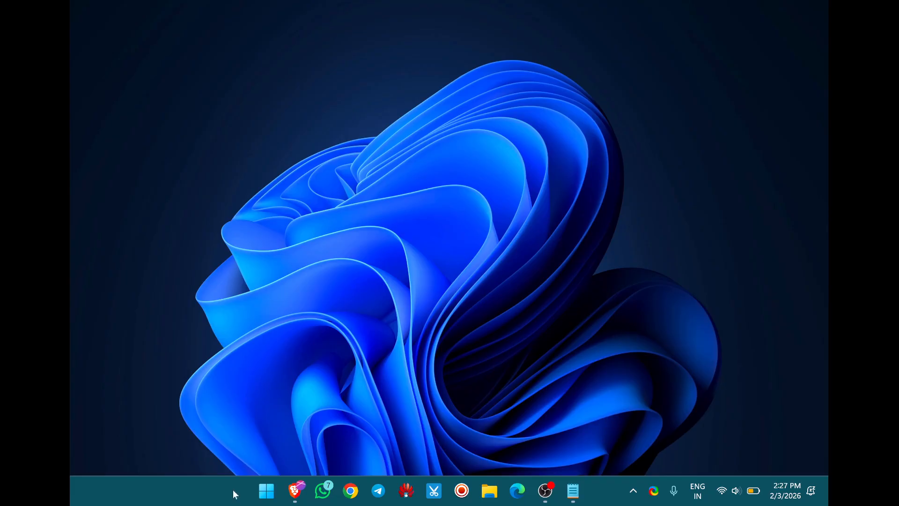
Open Windows Settings and go to the hardware properties of the Wi-Fi adapter under Network & internet.
click(266, 490)
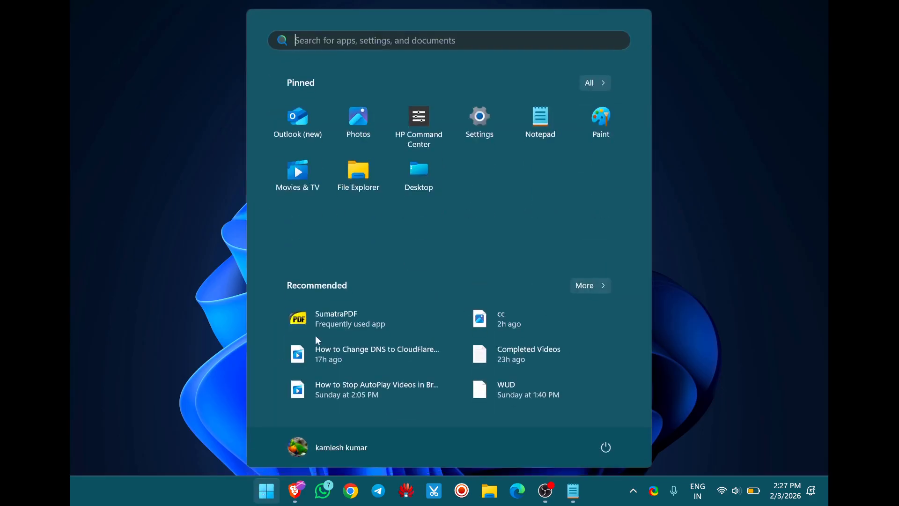
click(478, 126)
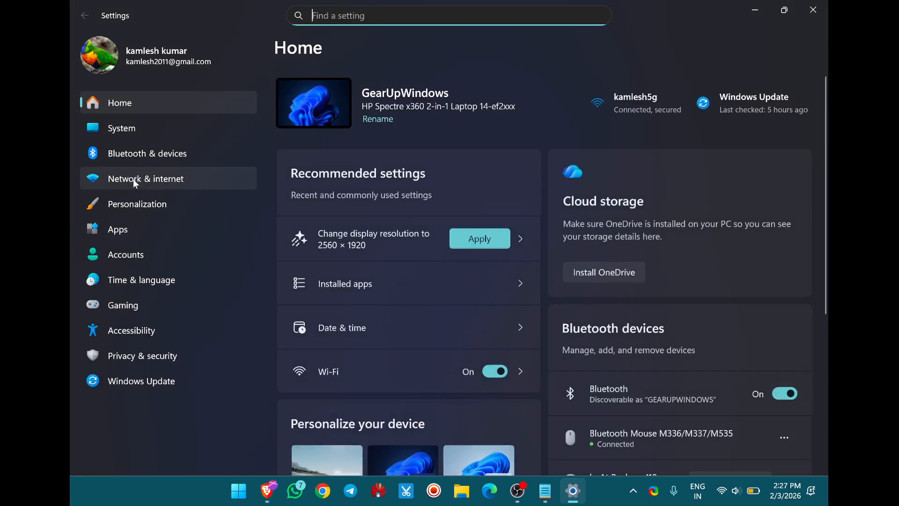
click(133, 179)
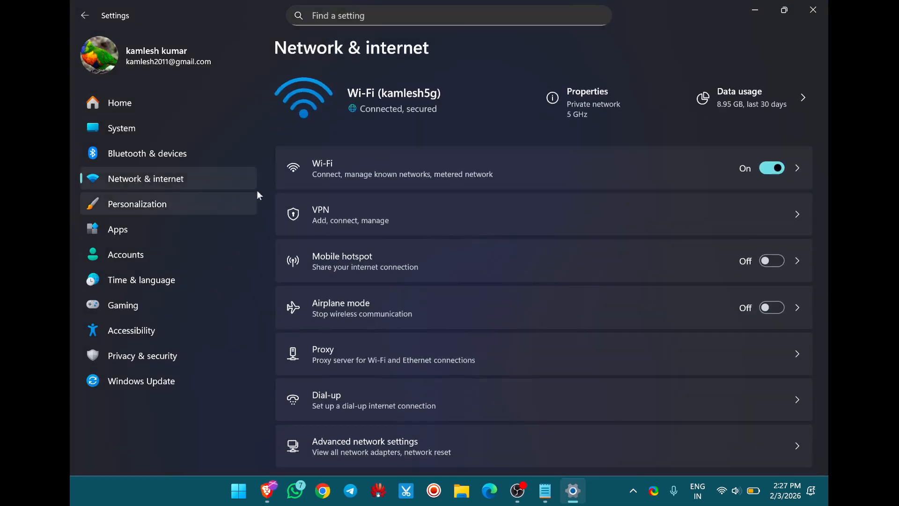
click(349, 177)
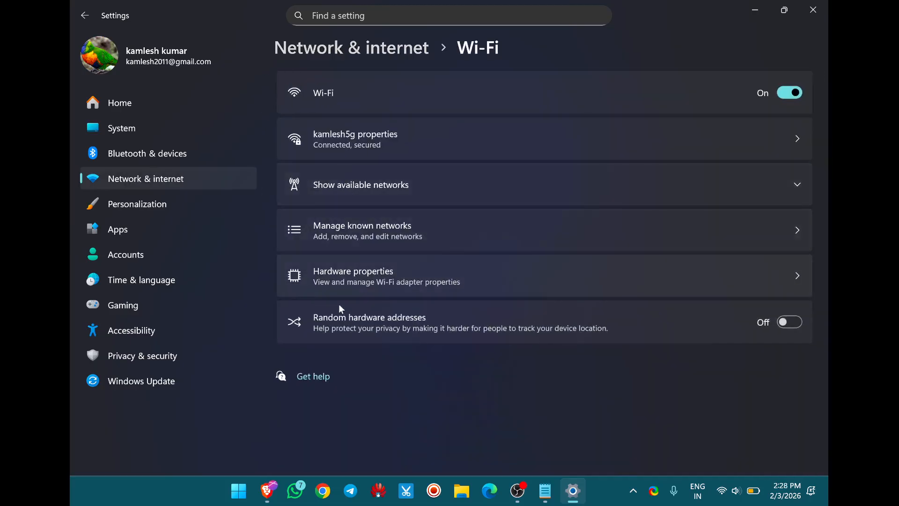
click(349, 280)
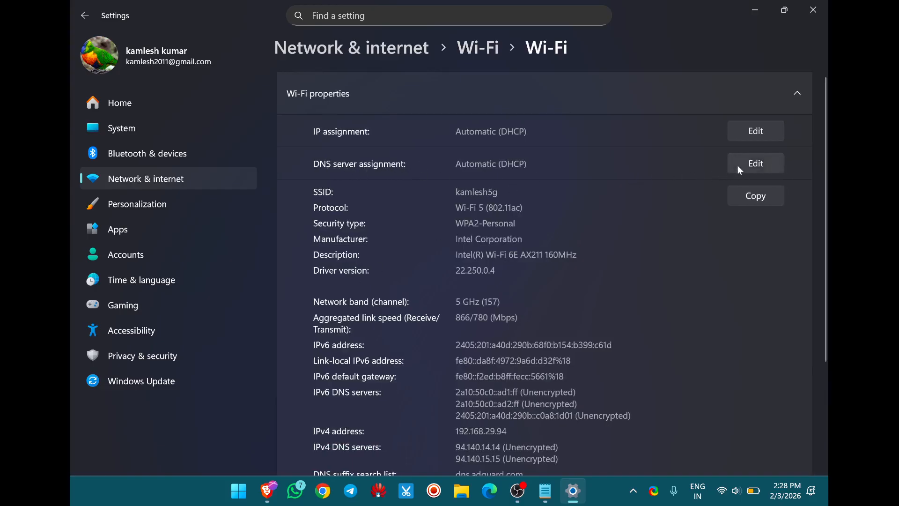
Change the Wi-Fi adapter's DNS server assignment to Manual and enable IPv4.
click(749, 168)
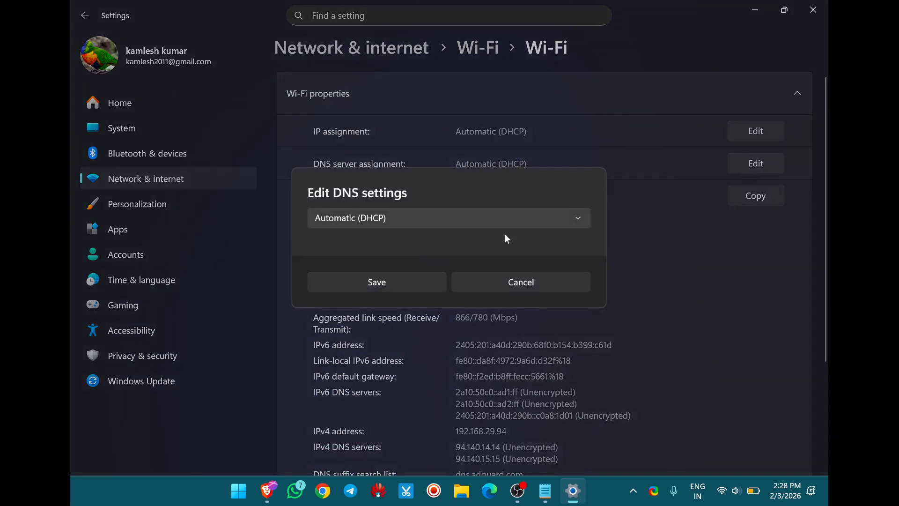
click(347, 219)
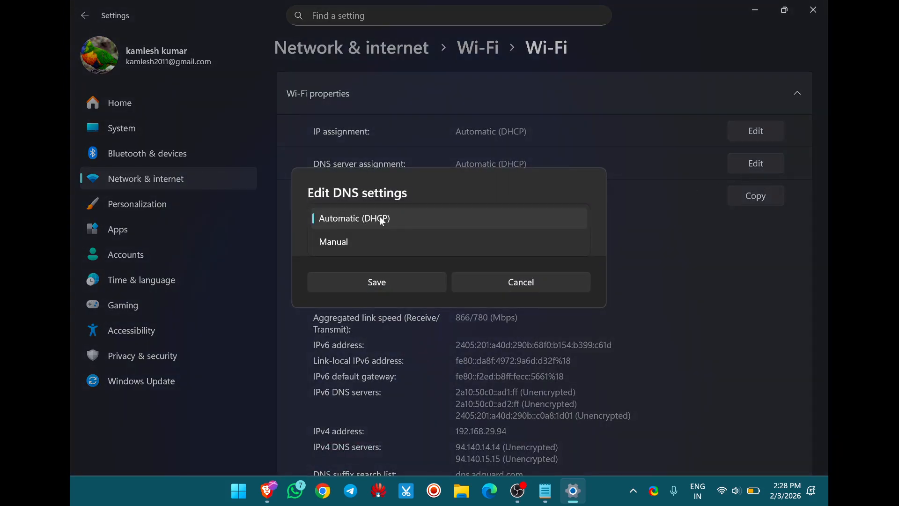
click(369, 242)
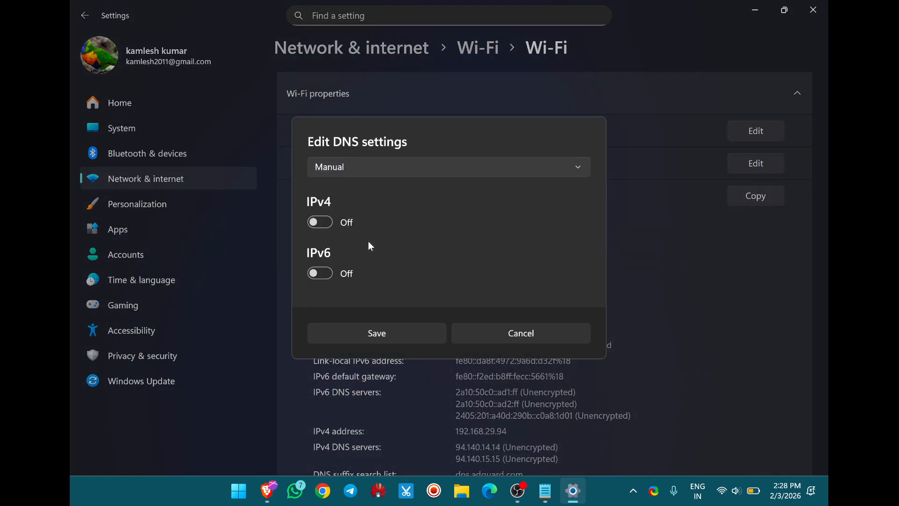
click(327, 226)
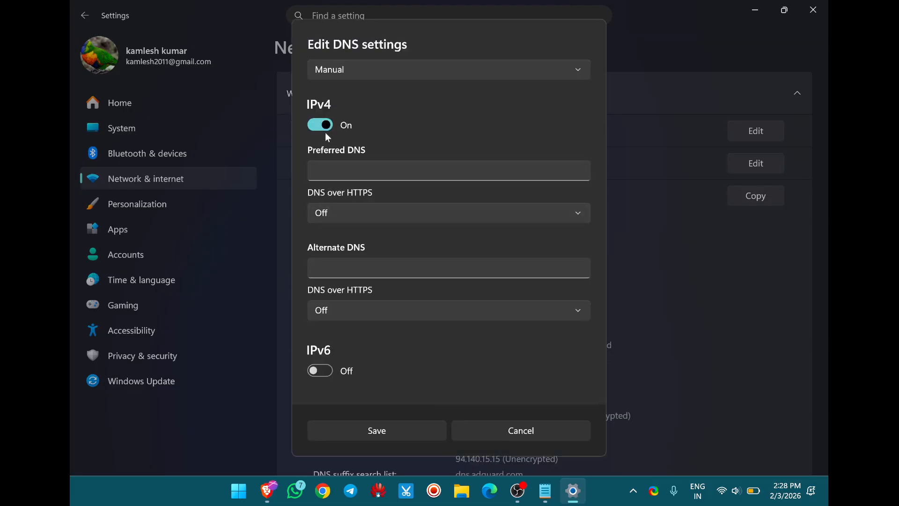
Copy 94.140.14.14 from the Notepad list into the IPv4 preferred DNS, keeping its DNS over HTTPS option Off.
click(356, 170)
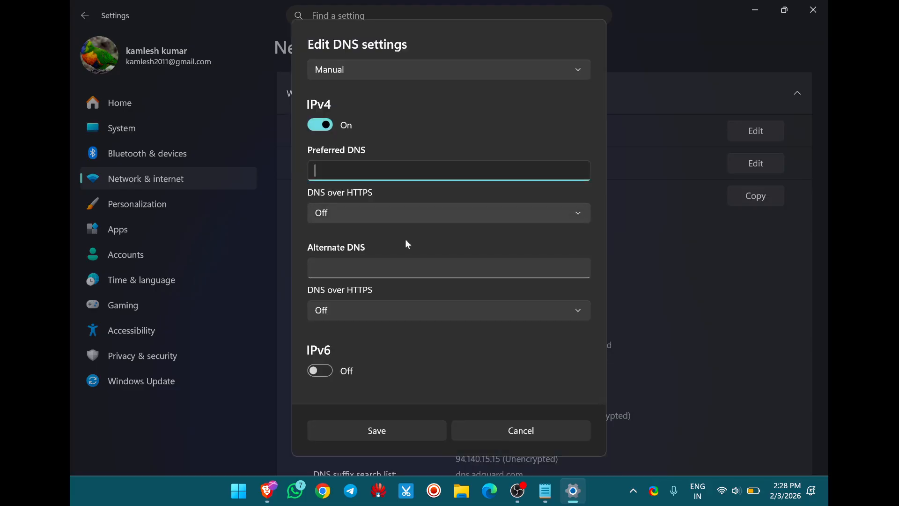
click(546, 492)
drag(414, 206, 353, 207)
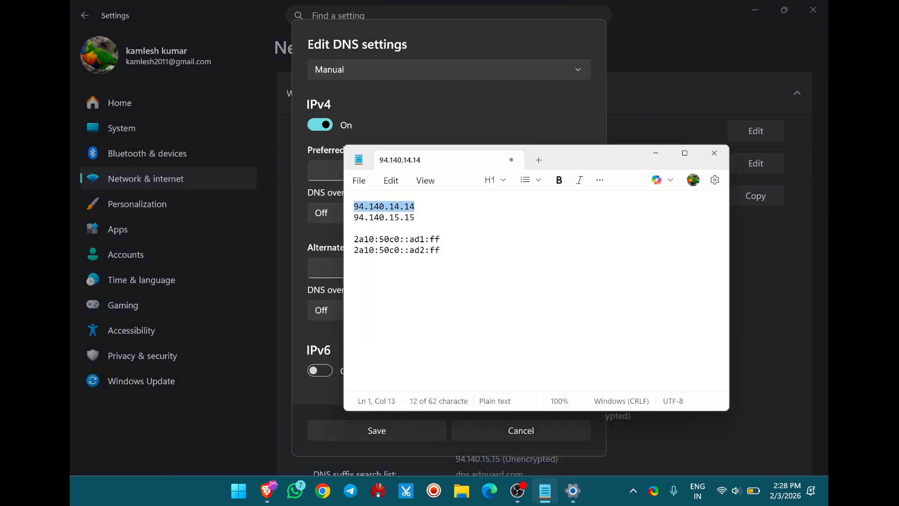
right_click(368, 210)
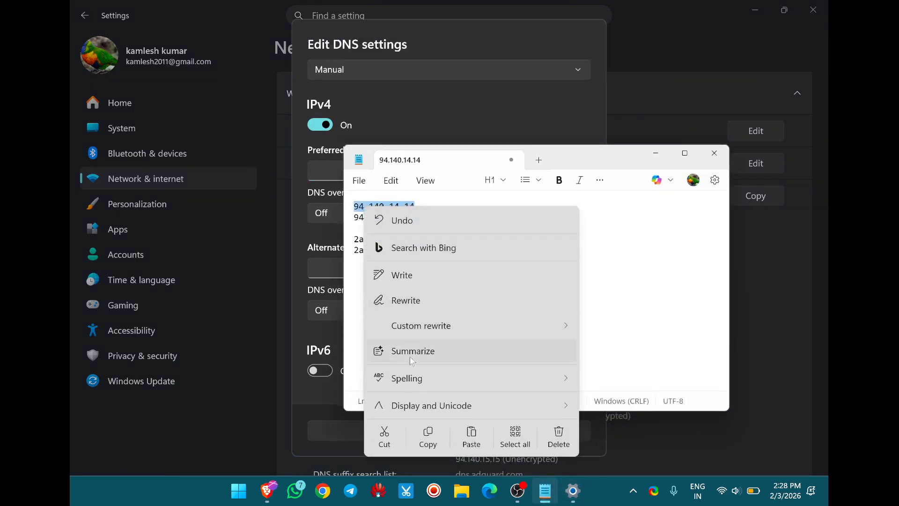
click(428, 438)
key(alt+Tab)
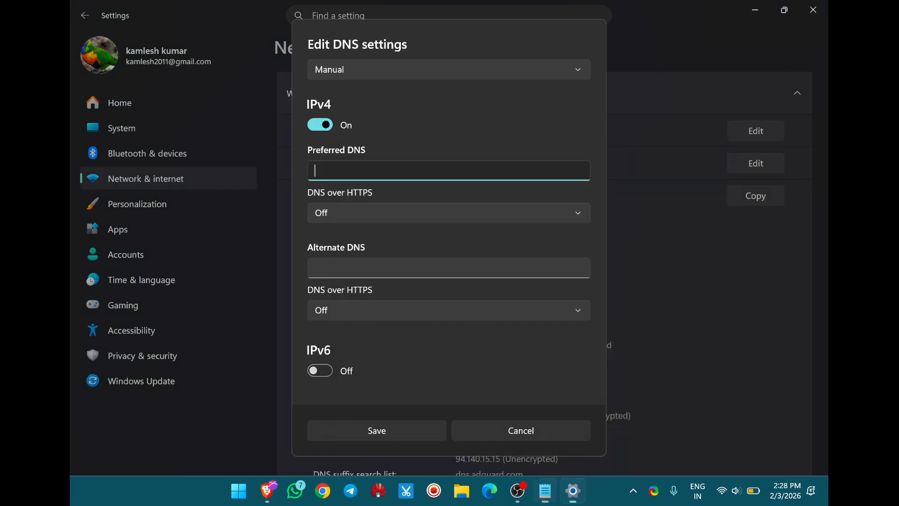
key(ctrl+v)
click(355, 214)
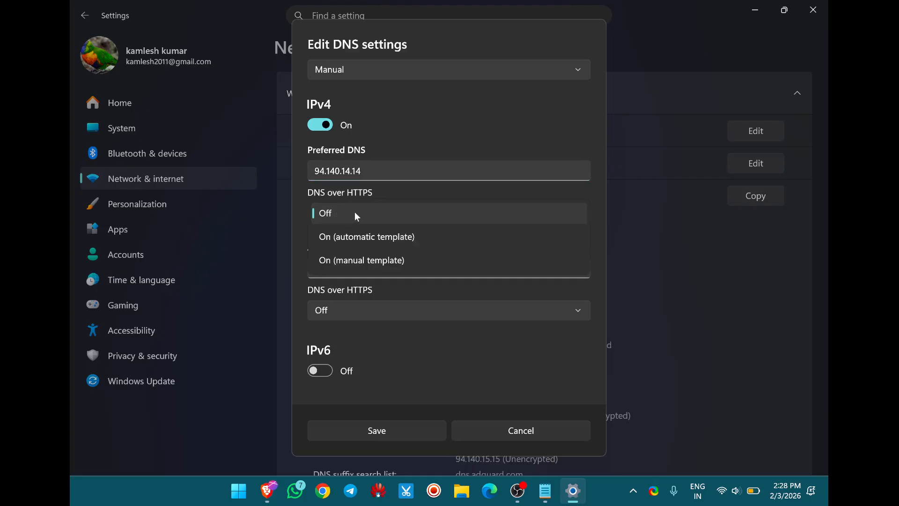
click(355, 214)
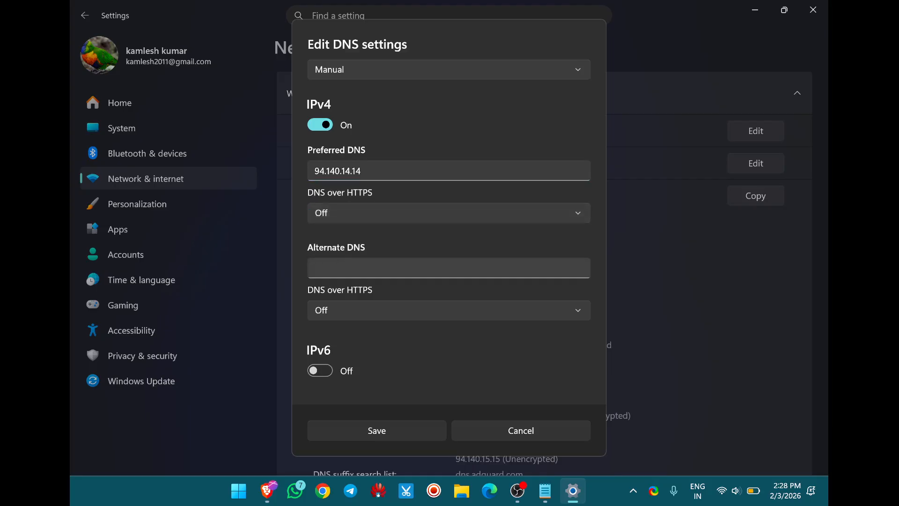
Set the IPv4 alternate DNS to 94.140.15.15.
click(353, 269)
text(94.140.14.14)
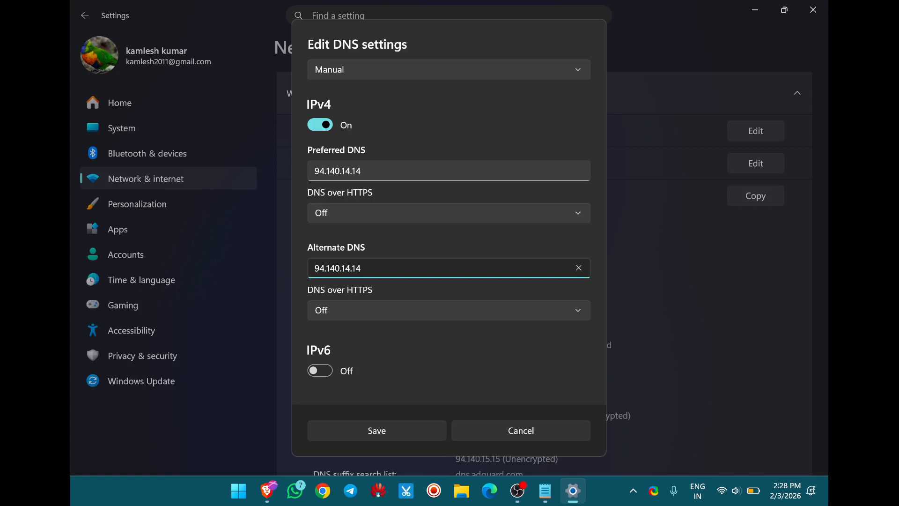
key(BackSpace)
text(5)
key(End)
key(BackSpace)
text(5)
Enable IPv6 and fill its preferred DNS with 2a10:50c0::ad1:ff copied from the Notepad list.
click(322, 370)
scroll(368, 357, down, 3)
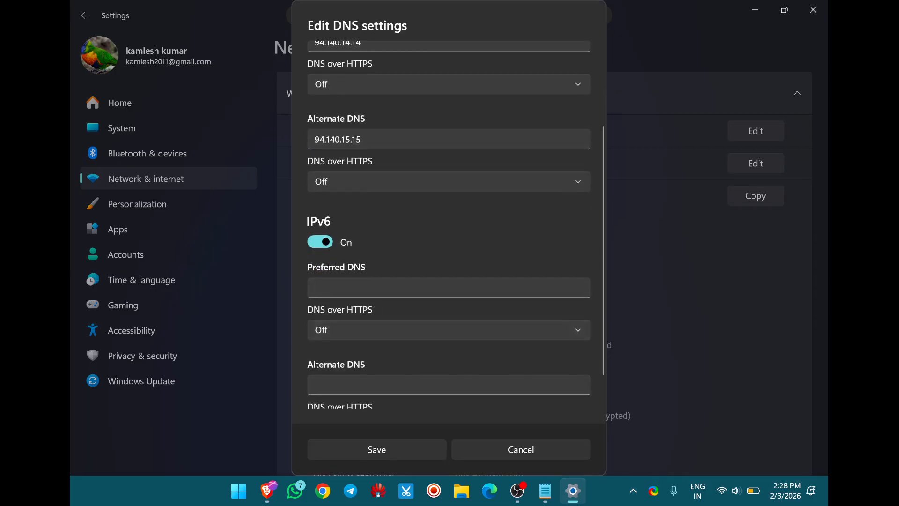
click(393, 291)
click(546, 490)
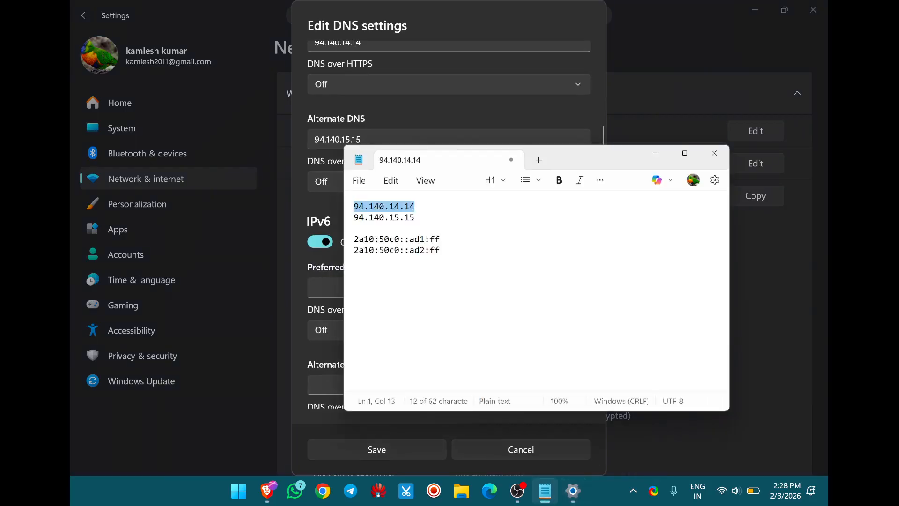
drag(440, 239, 361, 245)
right_click(361, 244)
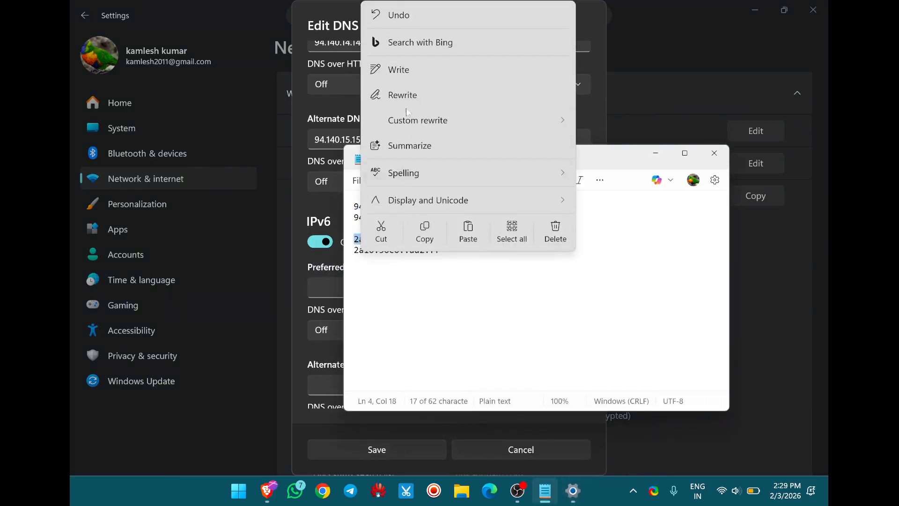
click(422, 235)
click(327, 288)
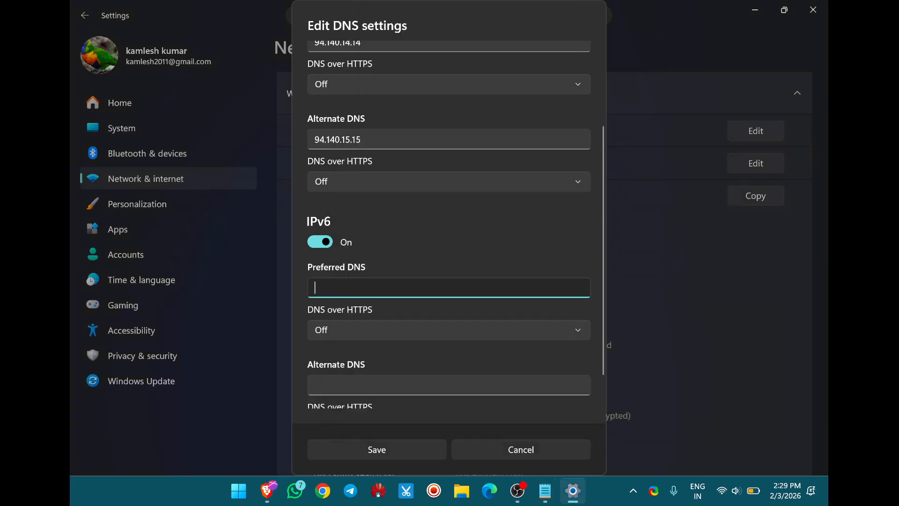
key(ctrl+v)
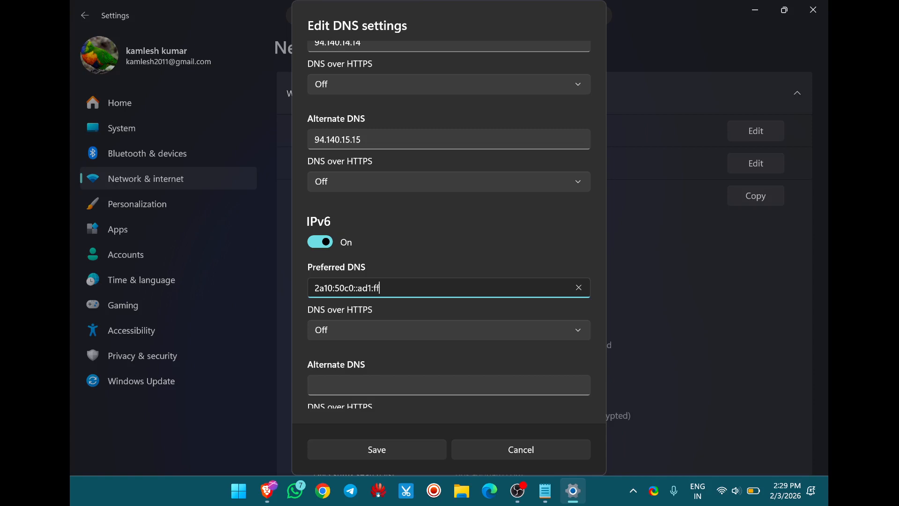
Fill the IPv6 alternate DNS with 2a10:50c0::ad2:ff copied from the Notepad list.
click(356, 384)
mouse_move(575, 497)
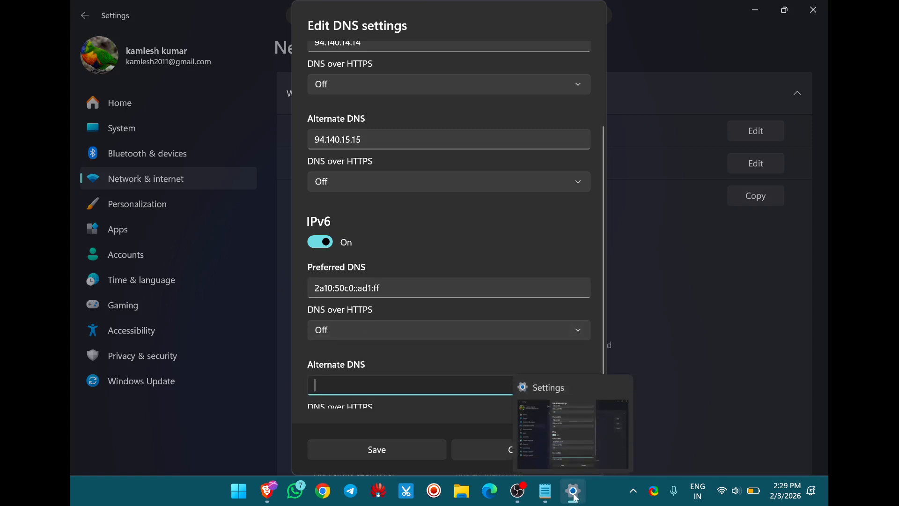
click(545, 491)
drag(440, 249, 357, 252)
right_click(357, 252)
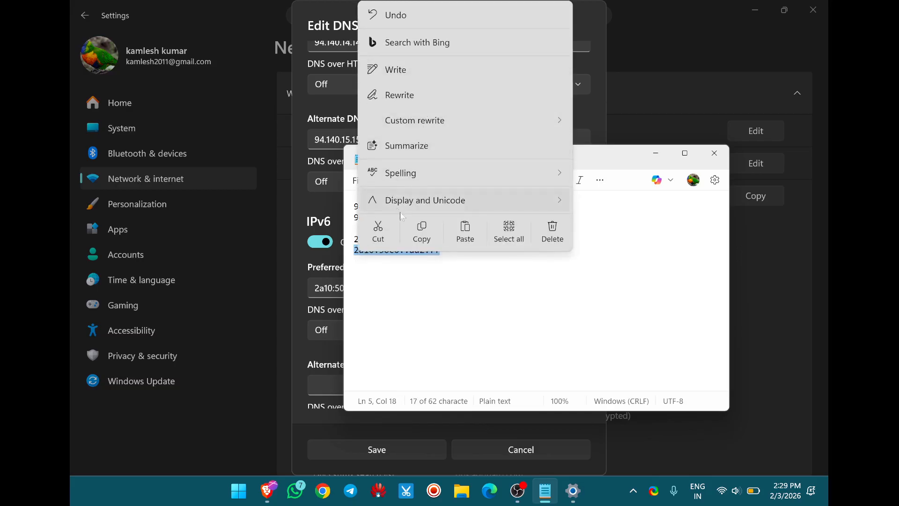
click(421, 229)
click(282, 315)
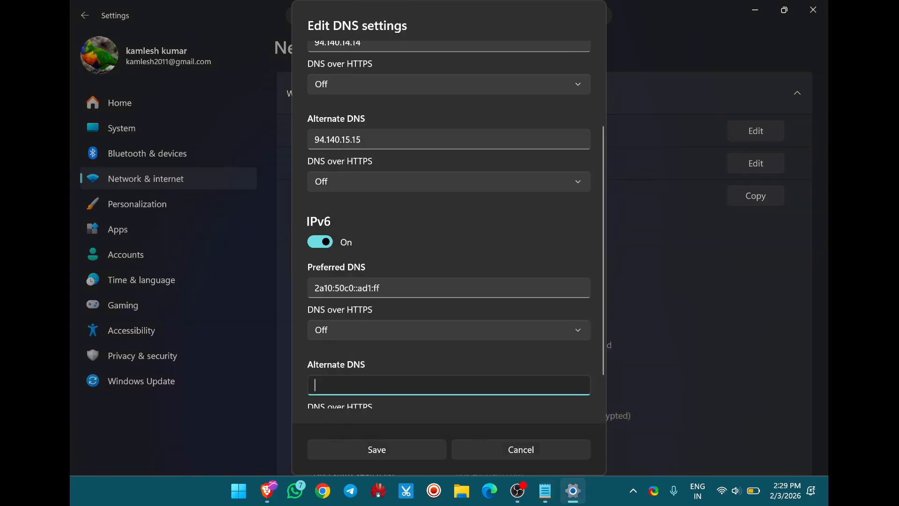
key(ctrl+v)
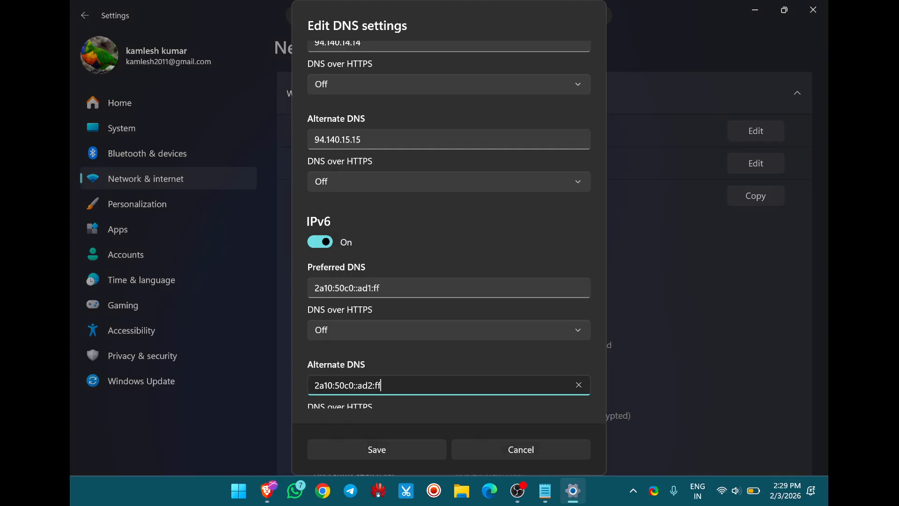
Save the manual DNS settings and clear the Settings and Notepad windows off the desktop.
scroll(356, 395, down, 1)
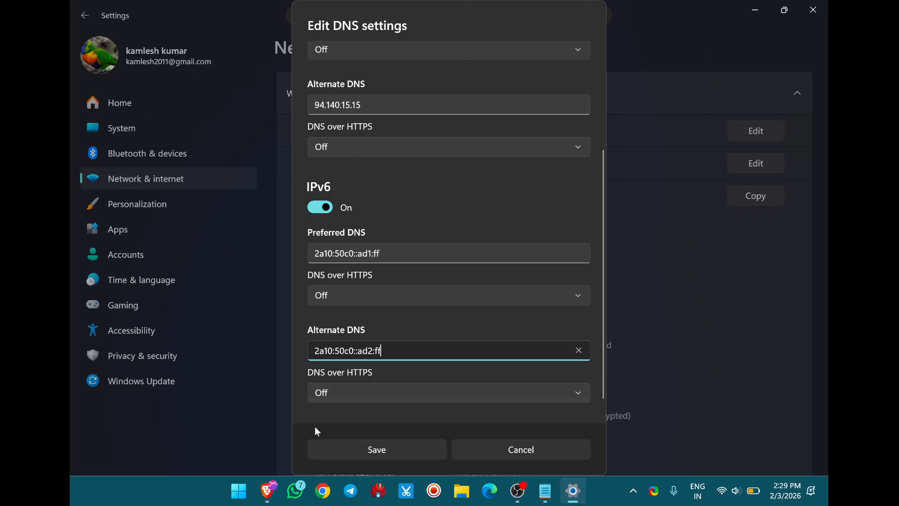
click(367, 451)
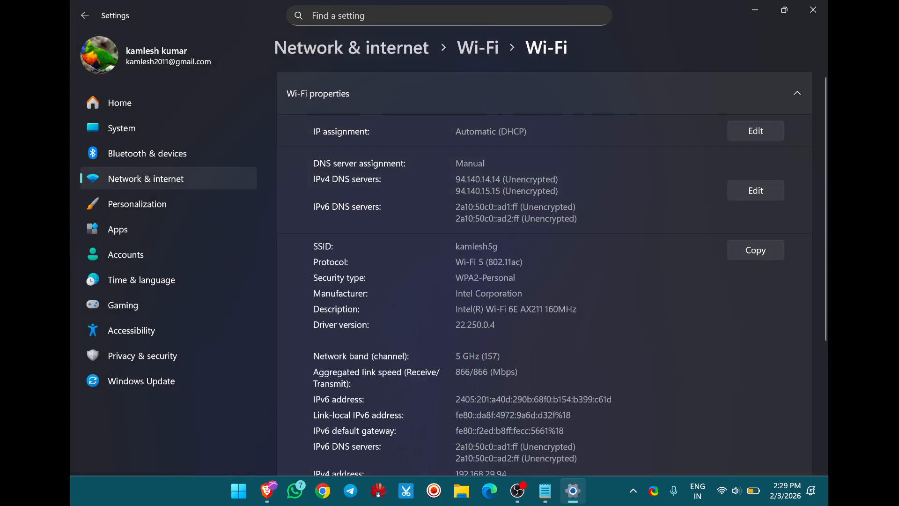
click(825, 6)
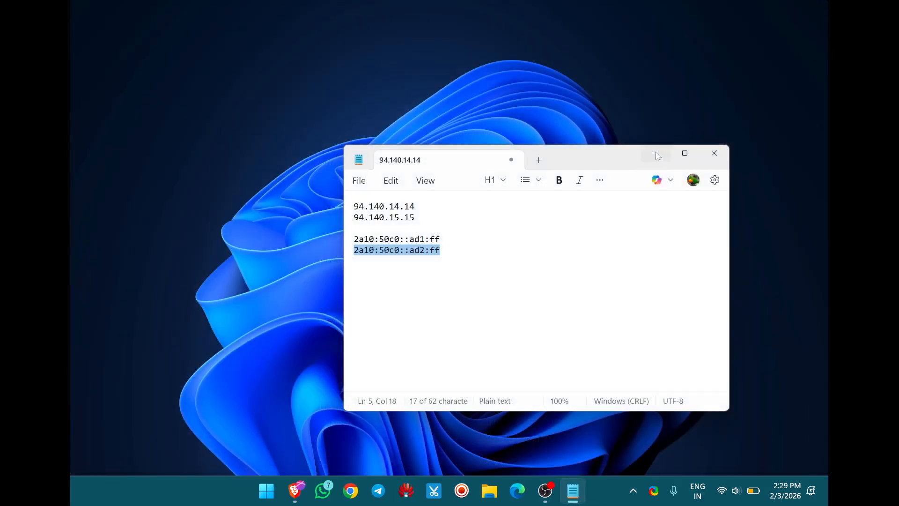
click(656, 154)
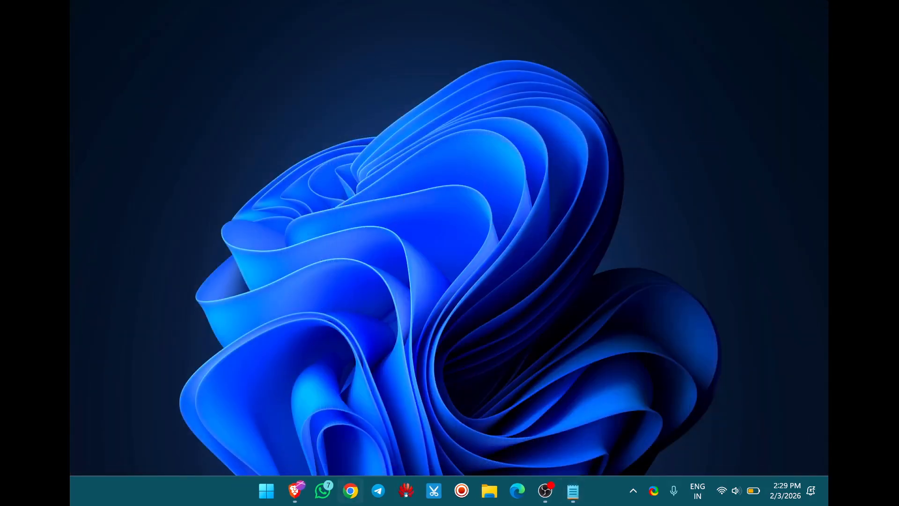
Open Chrome with the profile that has a photo and go to howtogeek.com.
click(361, 496)
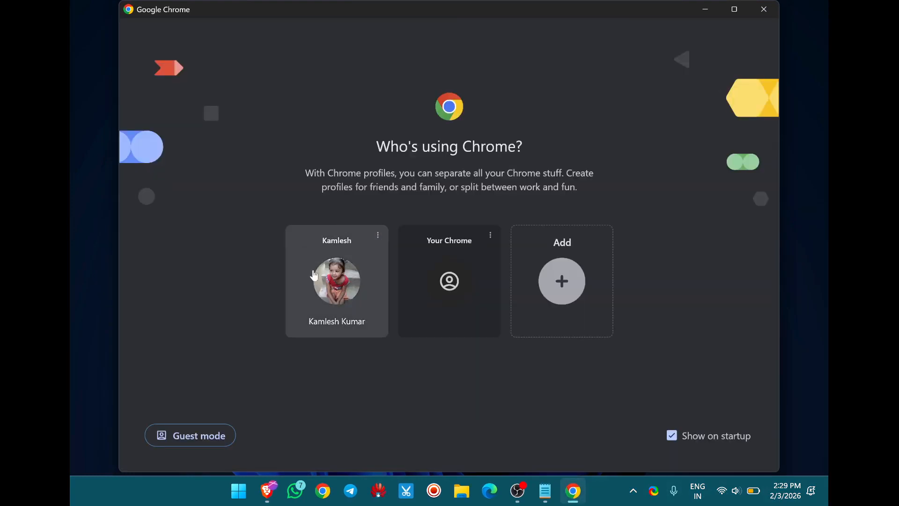
click(315, 278)
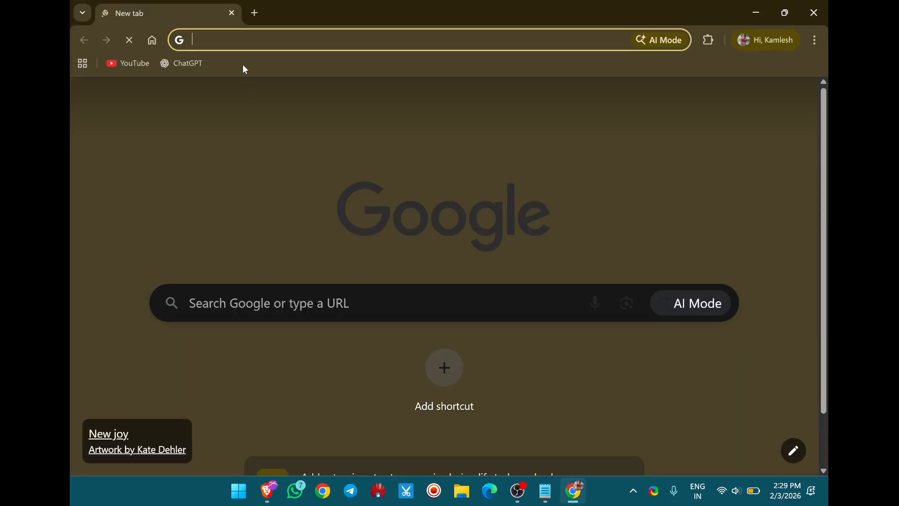
text(how)
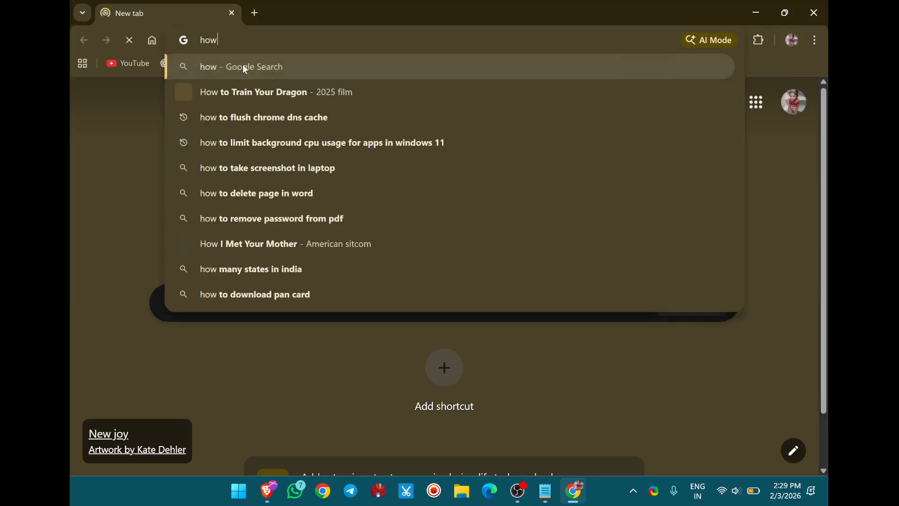
text(to)
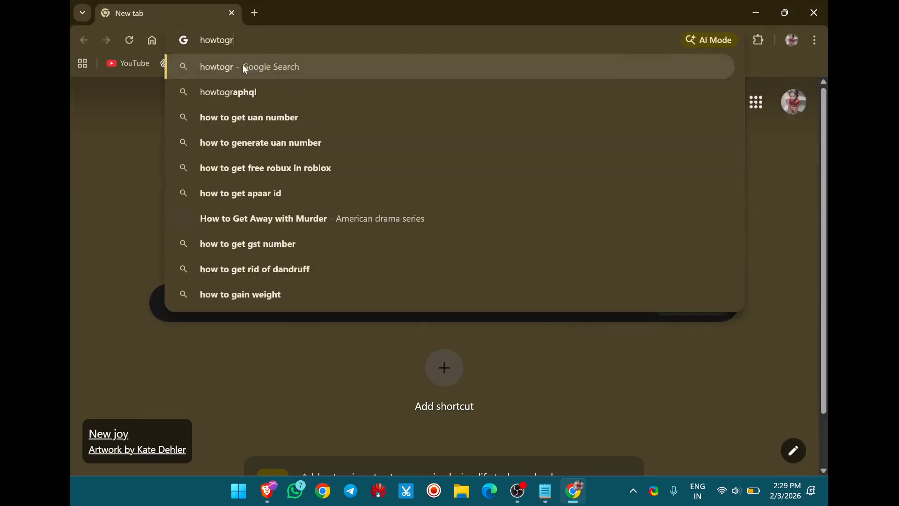
text(gee)
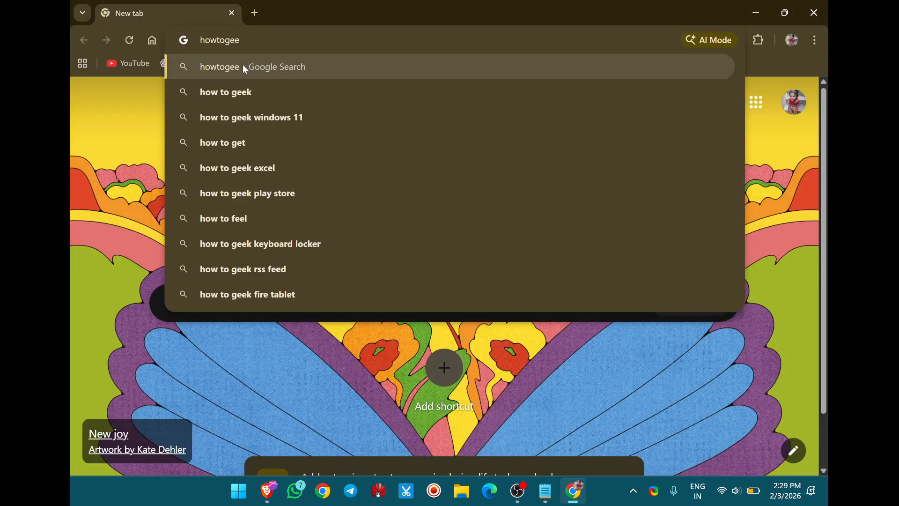
text(k)
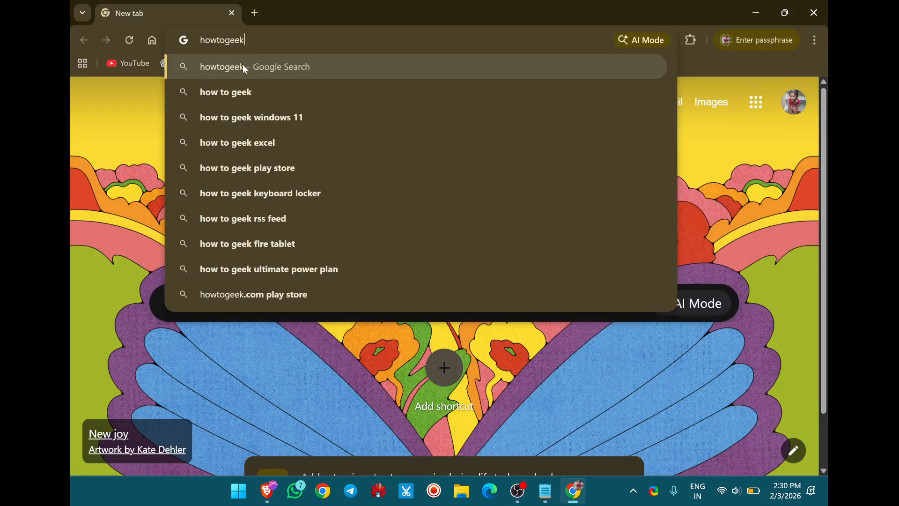
key(ctrl+Return)
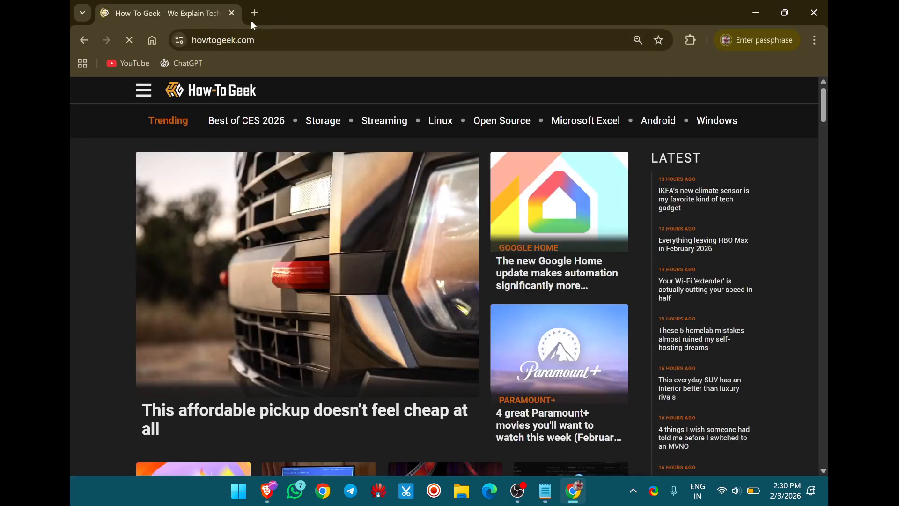
Open the article on 5 homelab mistakes from the How-To Geek home page and dismiss its ad-blocking notice.
scroll(69, 240, down, 10)
scroll(69, 248, up, 15)
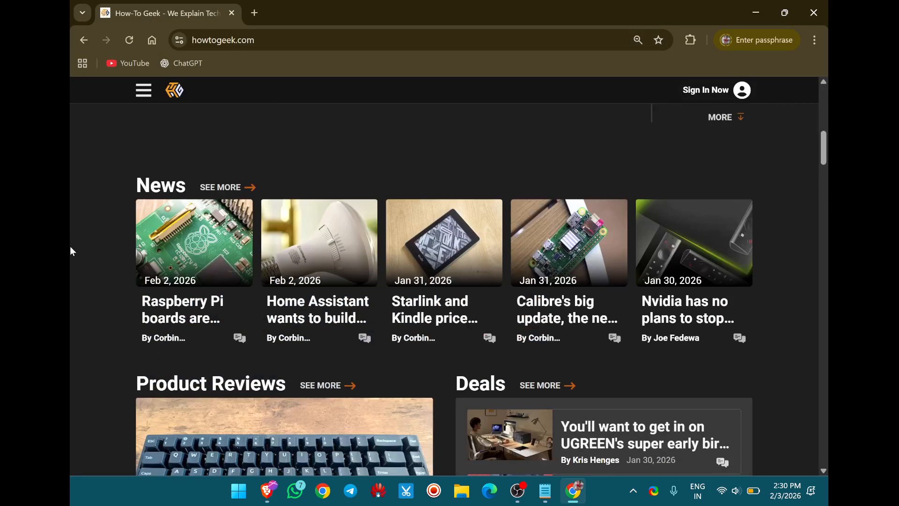
scroll(267, 348, down, 17)
scroll(267, 349, down, 4)
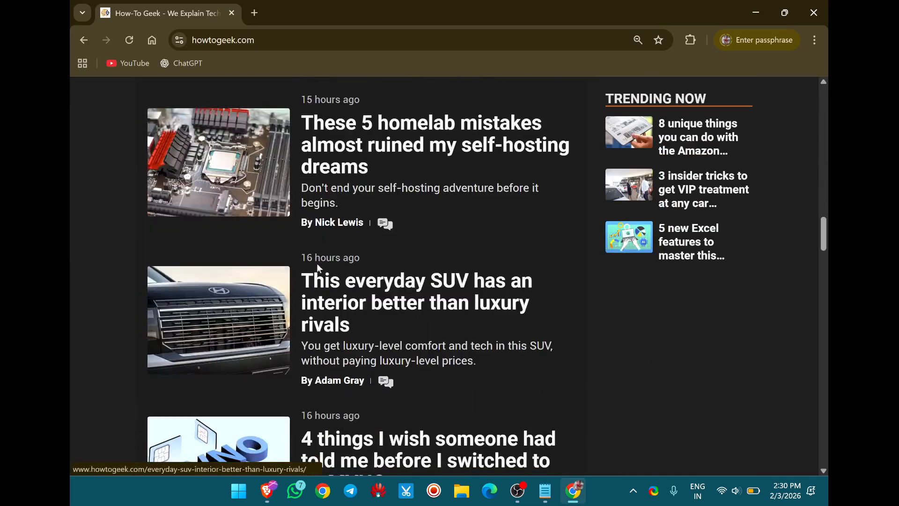
click(321, 168)
scroll(122, 285, down, 10)
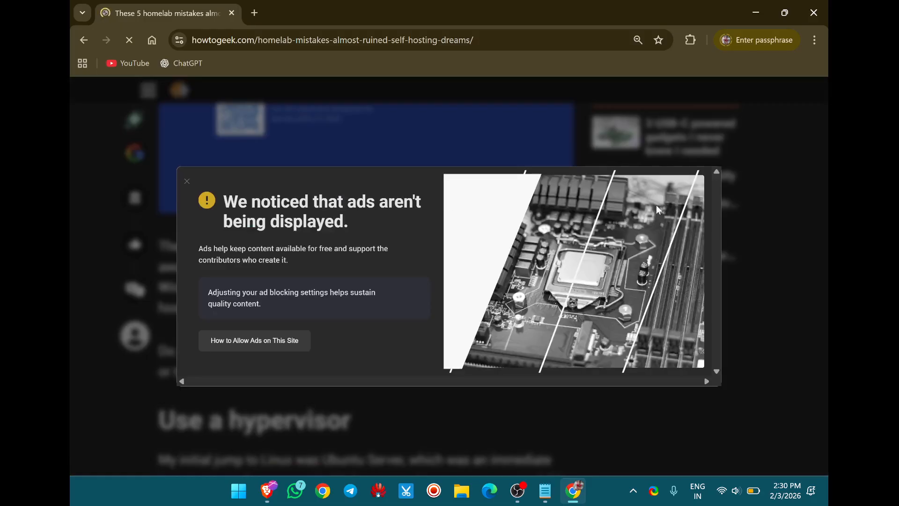
click(187, 182)
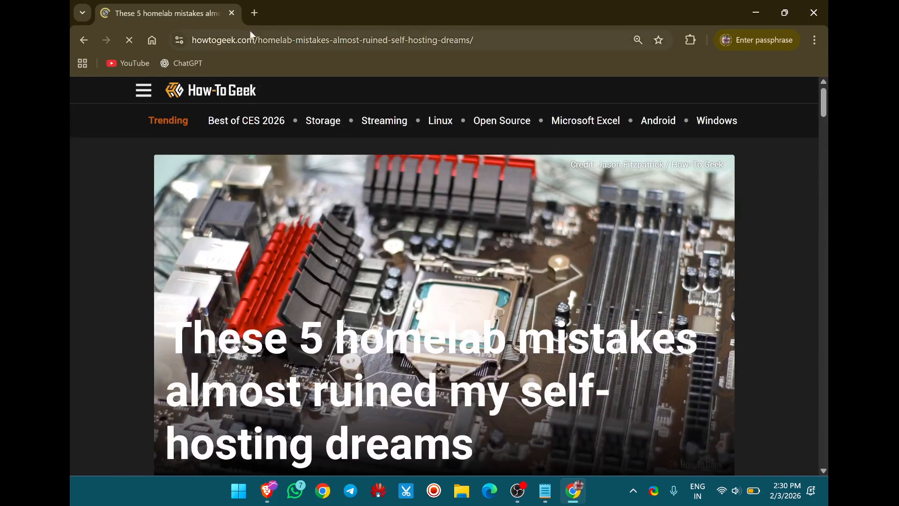
Open YouTube in a new tab and look through the home feed for sponsored entries.
click(254, 13)
text(youtube)
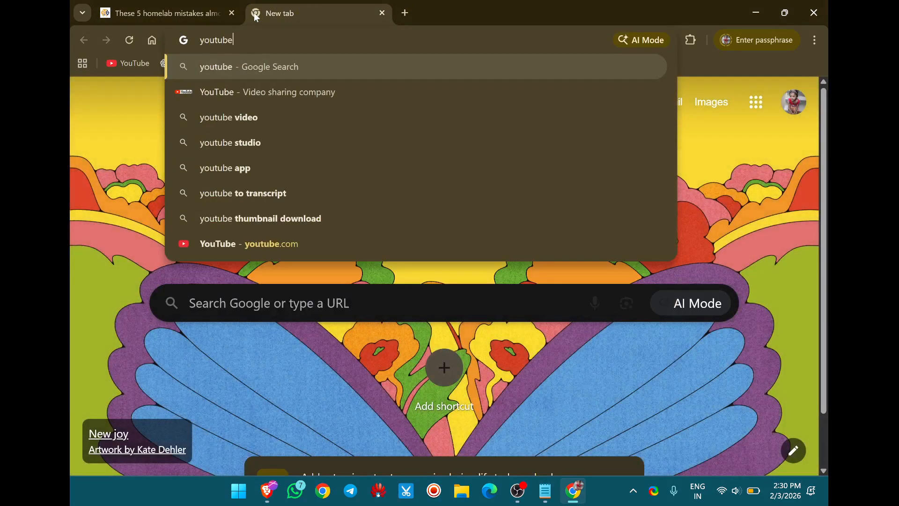
click(118, 62)
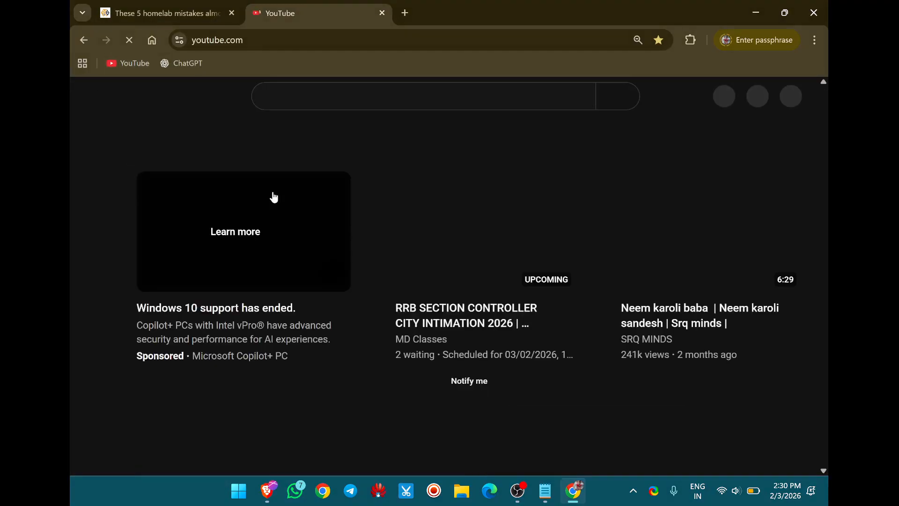
scroll(95, 307, down, 6)
scroll(94, 307, down, 5)
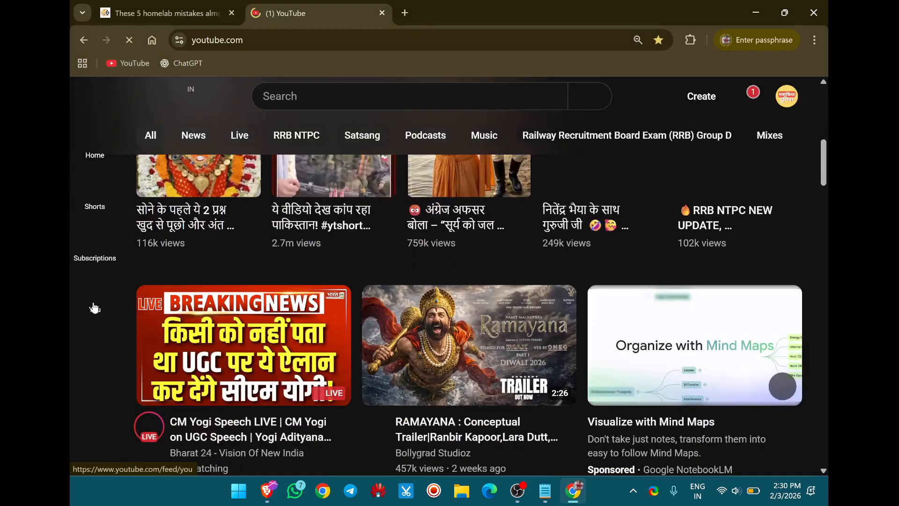
scroll(234, 317, down, 6)
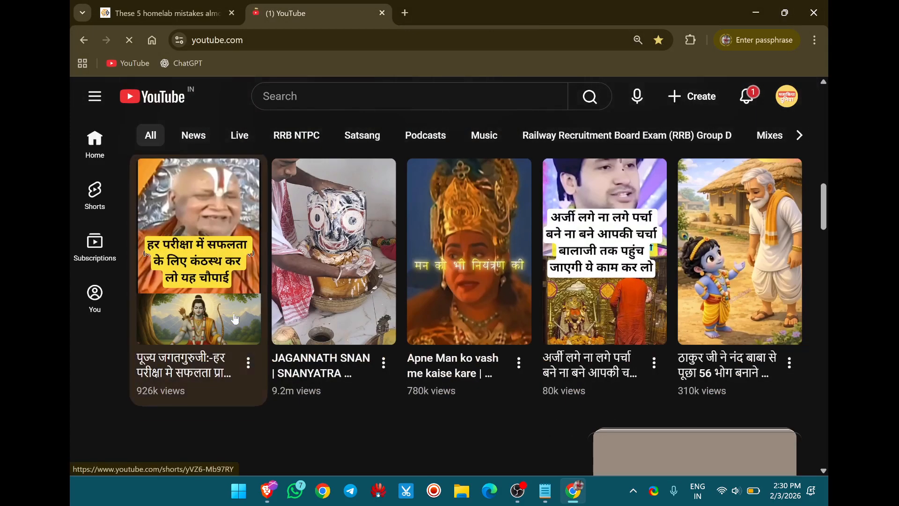
scroll(235, 318, down, 10)
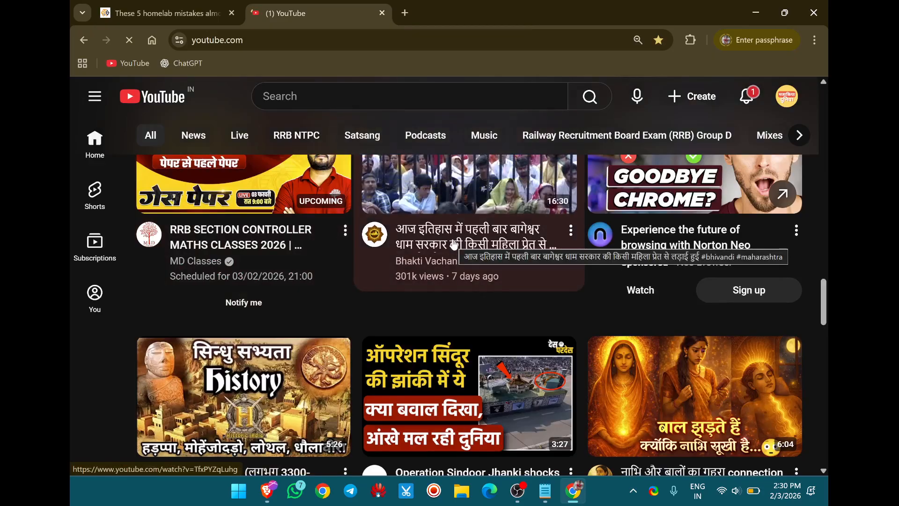
Play the 16:30 Bhakti Vachan video with the YouTube site muted, skipping its opening ad and pausing the video.
right_click(299, 14)
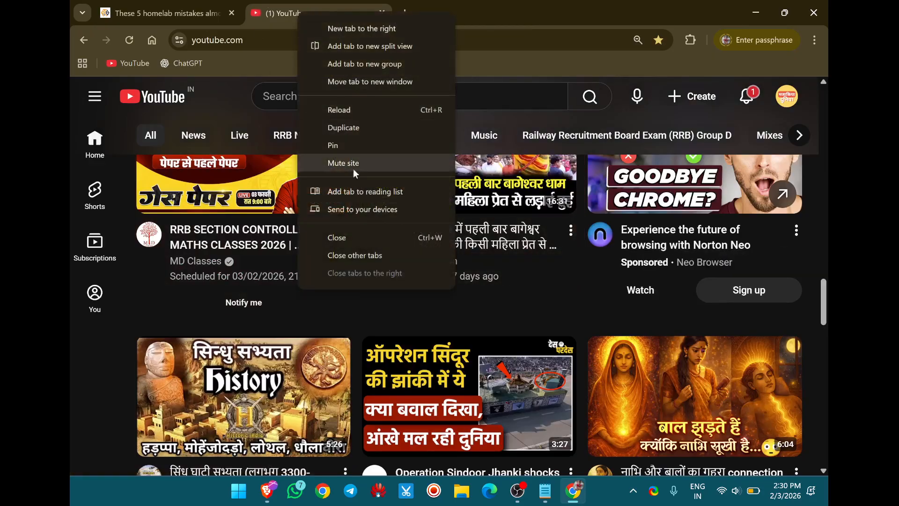
click(354, 164)
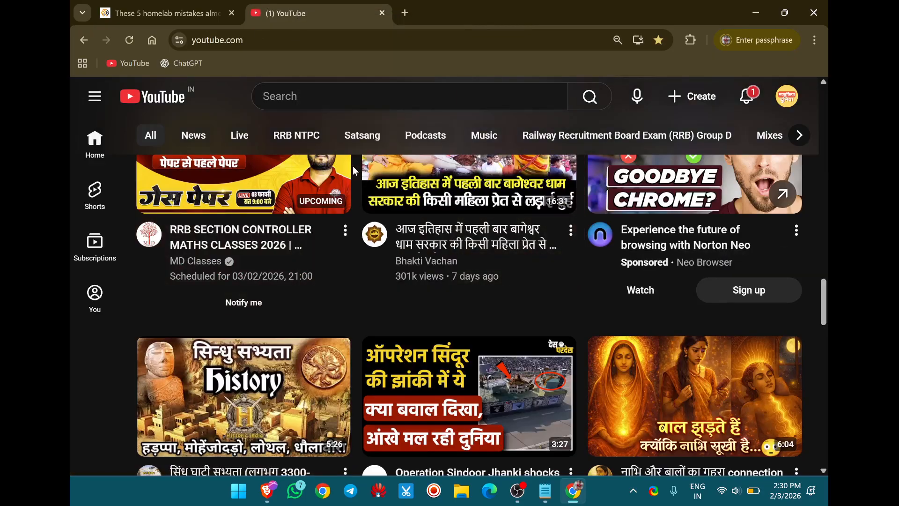
click(436, 241)
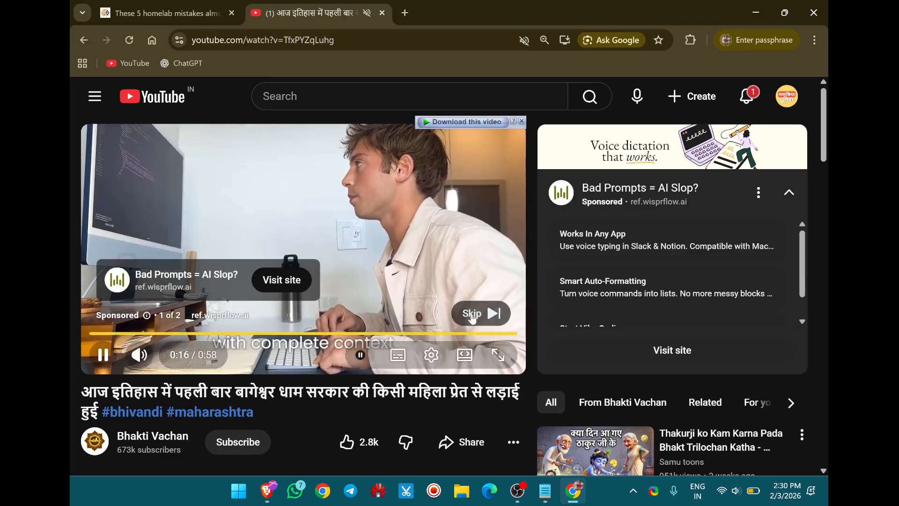
click(472, 314)
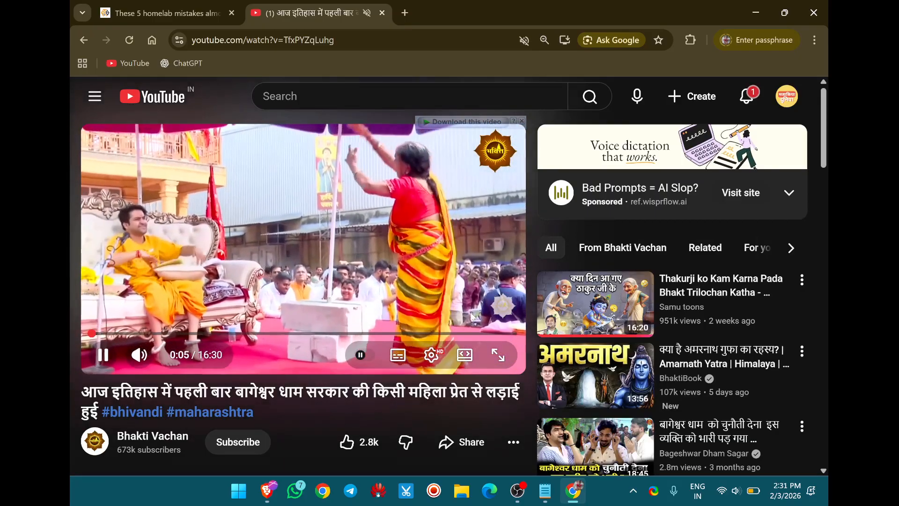
click(364, 248)
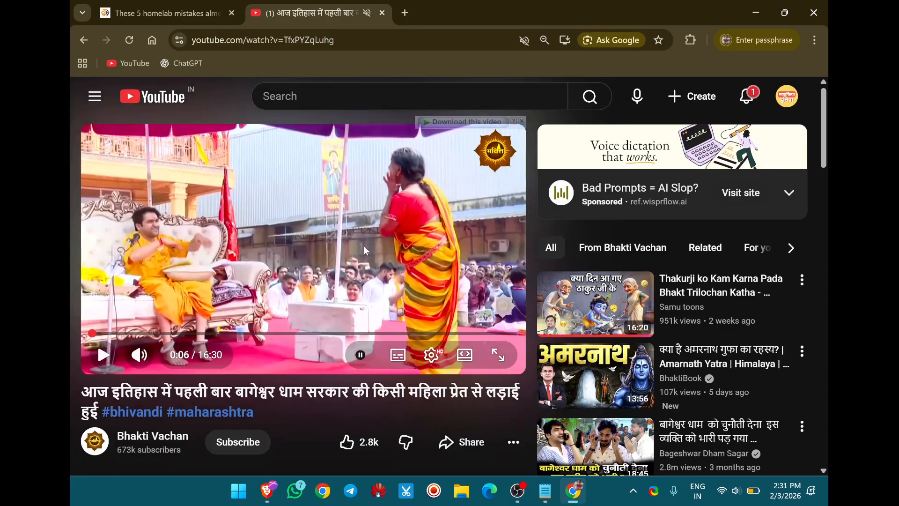
Return to the How-To Geek homelab article and examine the whole page down to its footer for ads.
click(177, 8)
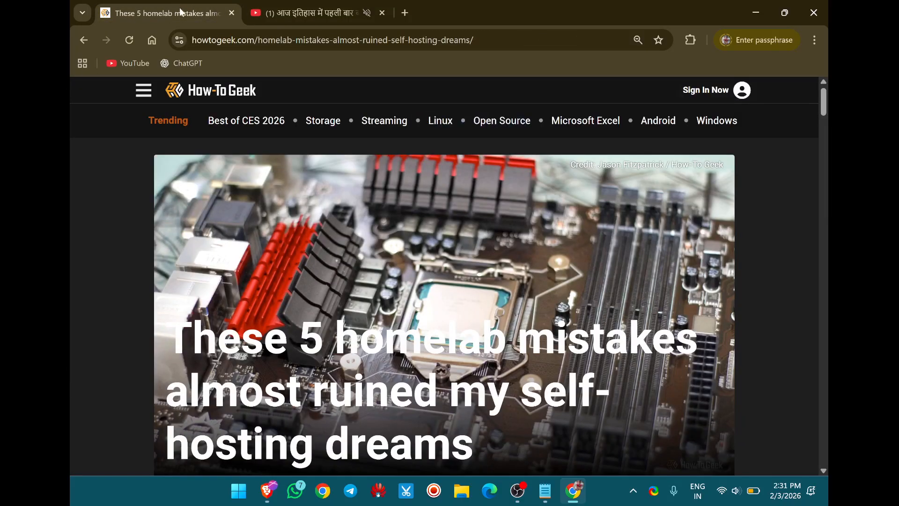
scroll(170, 267, down, 20)
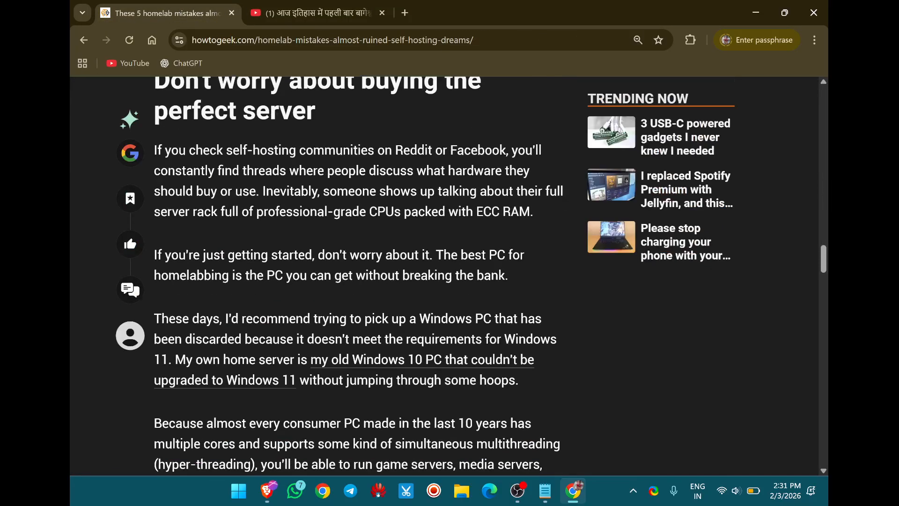
scroll(70, 302, down, 20)
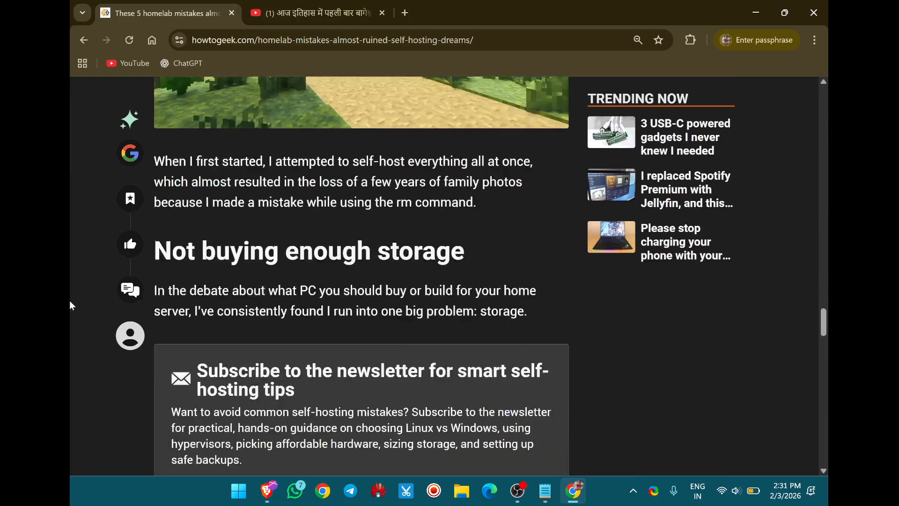
scroll(70, 305, down, 15)
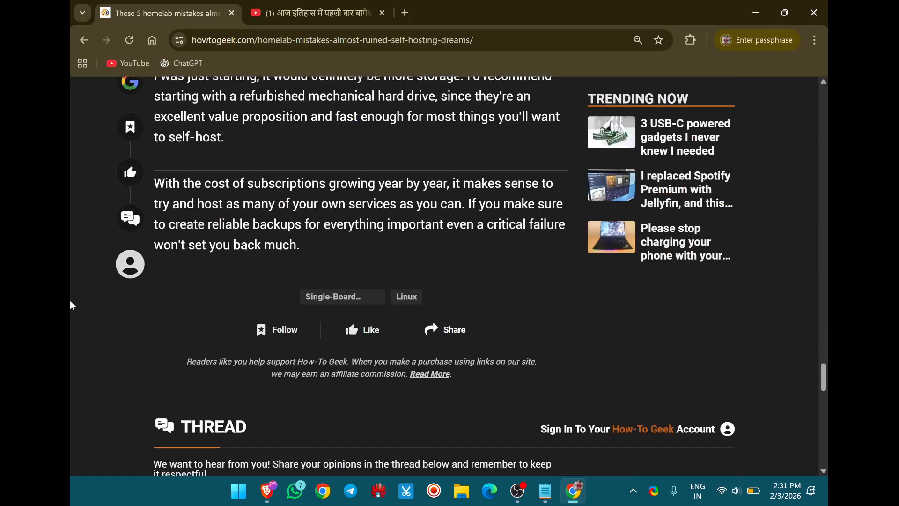
scroll(70, 305, down, 15)
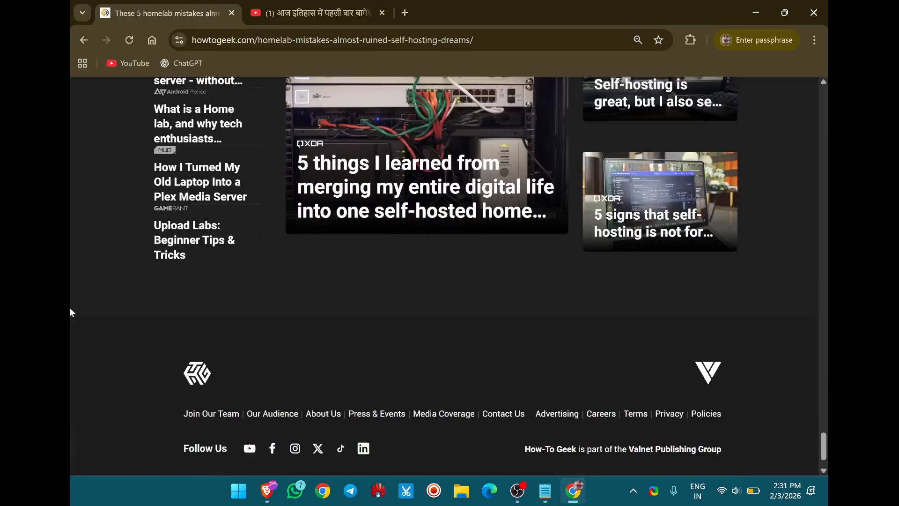